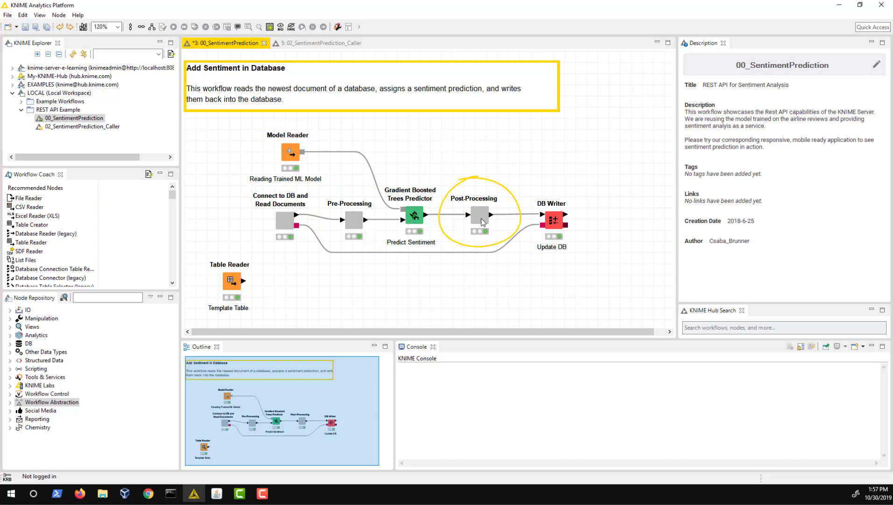
Delete the Connect to DB, Read Documents and DB Writer nodes.
left_click(557, 225)
left_click(286, 226, "ctrl")
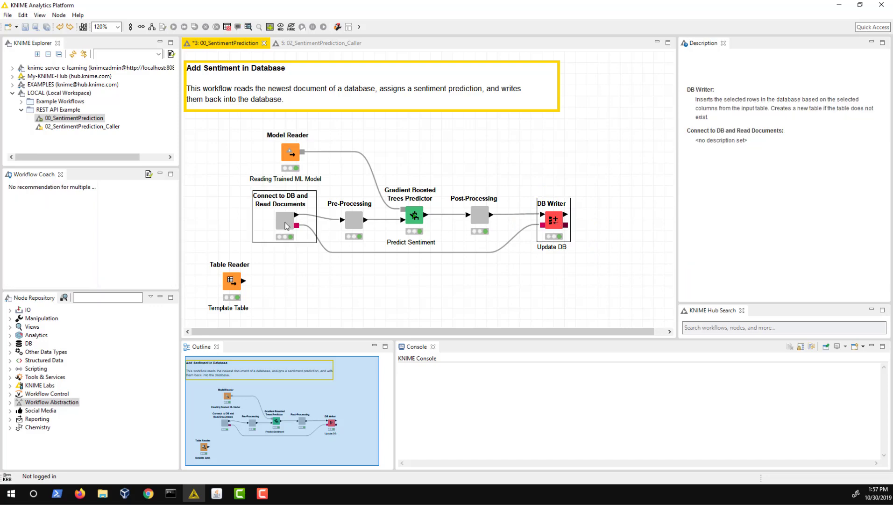
right_click(286, 225)
left_click(335, 423)
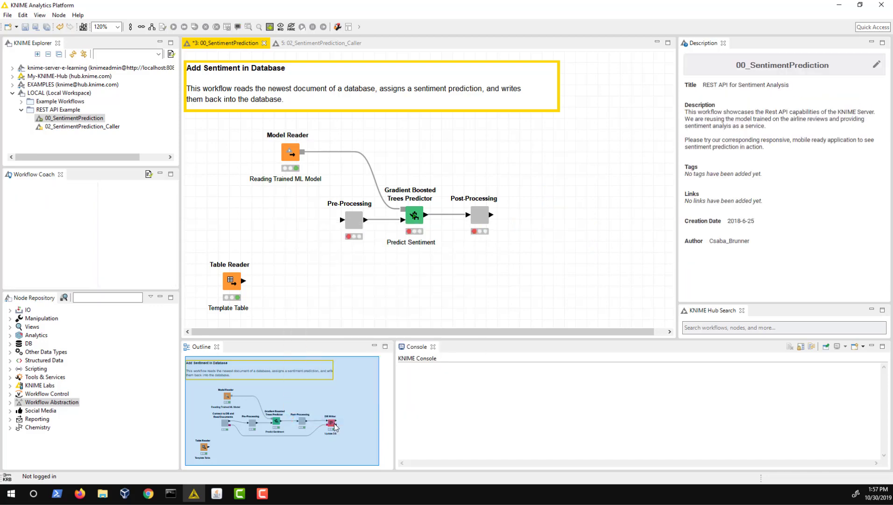
Add a Container Input (Table) node and connect the Table Reader's output to it.
left_click(88, 297)
type("co")
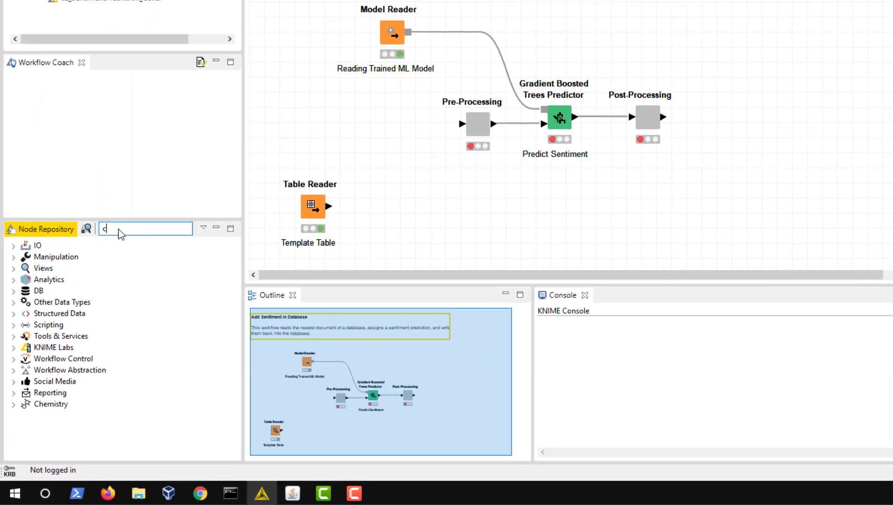
type("ntainer")
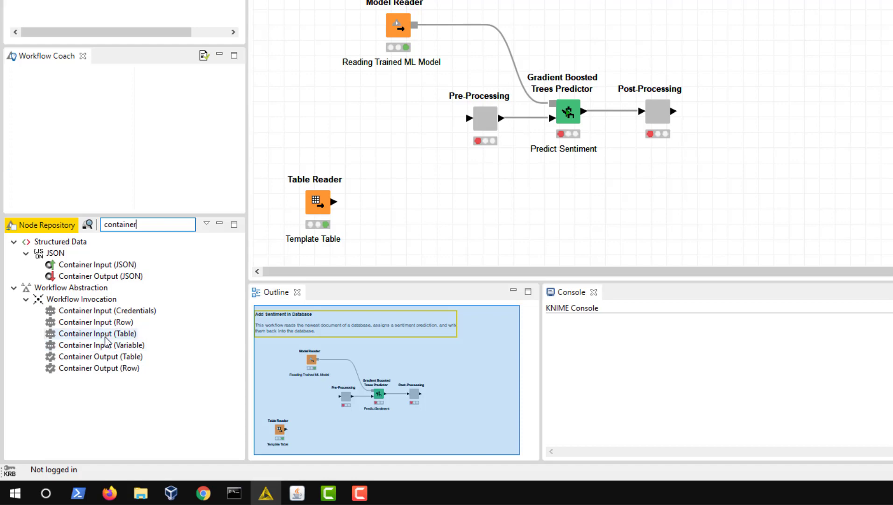
left_click_drag(106, 334, 391, 209)
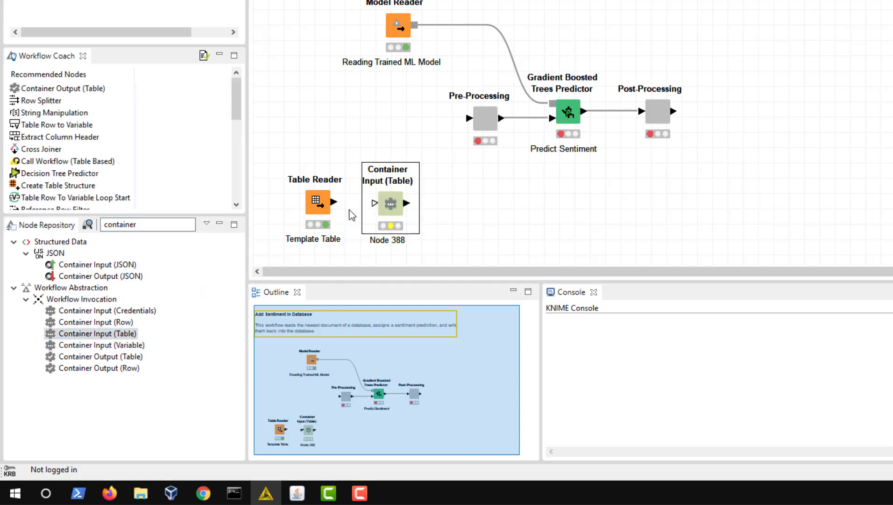
left_click(348, 206)
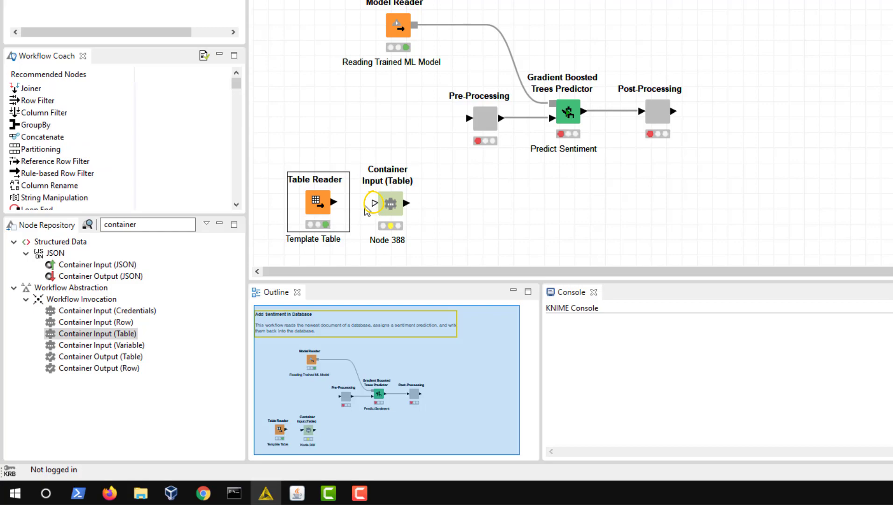
left_click_drag(334, 203, 375, 202)
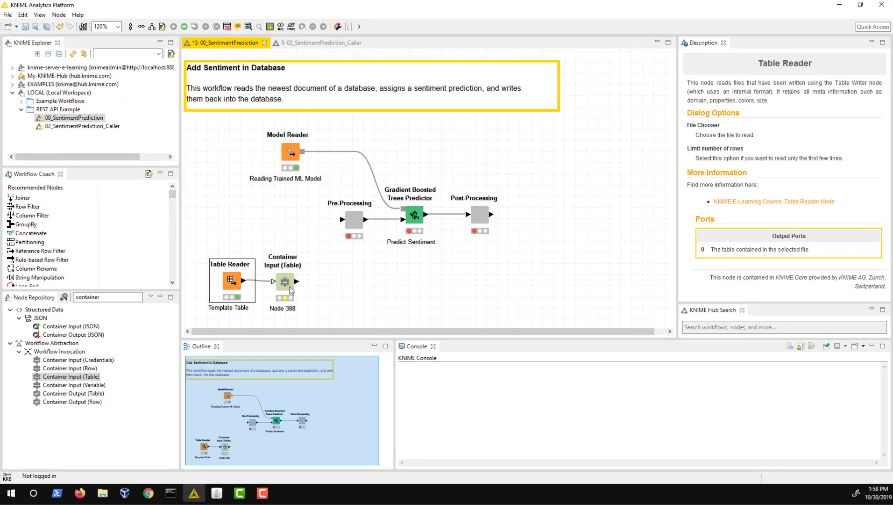
left_click(398, 214)
Use the connected Table Reader table as the Container Input (Table) template, parameter name 'input'.
double_click(289, 286)
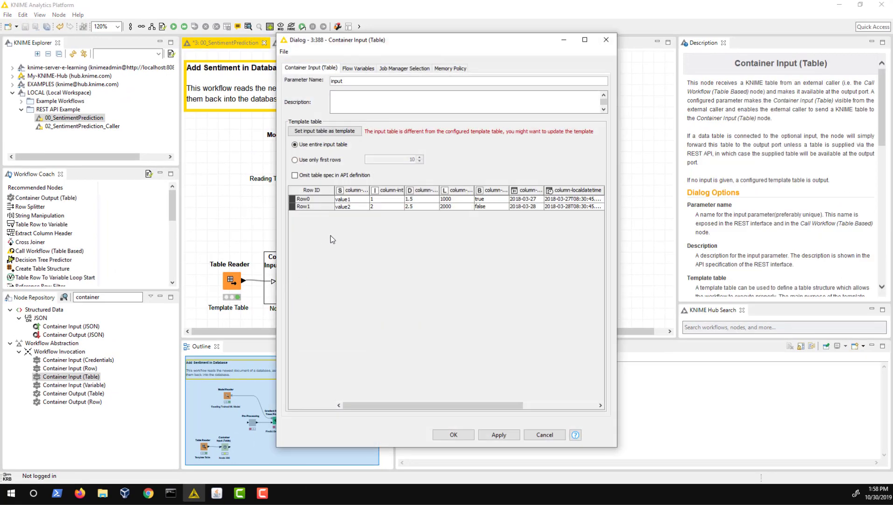
left_click(333, 131)
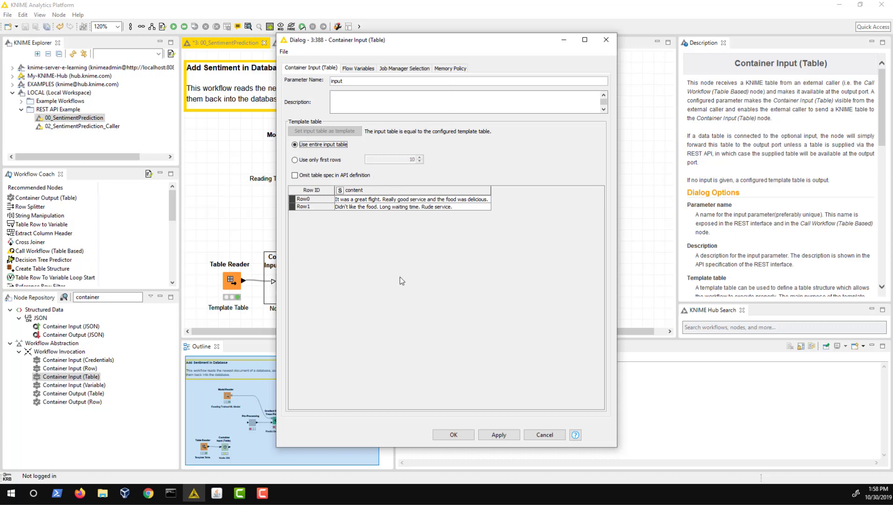
left_click(457, 435)
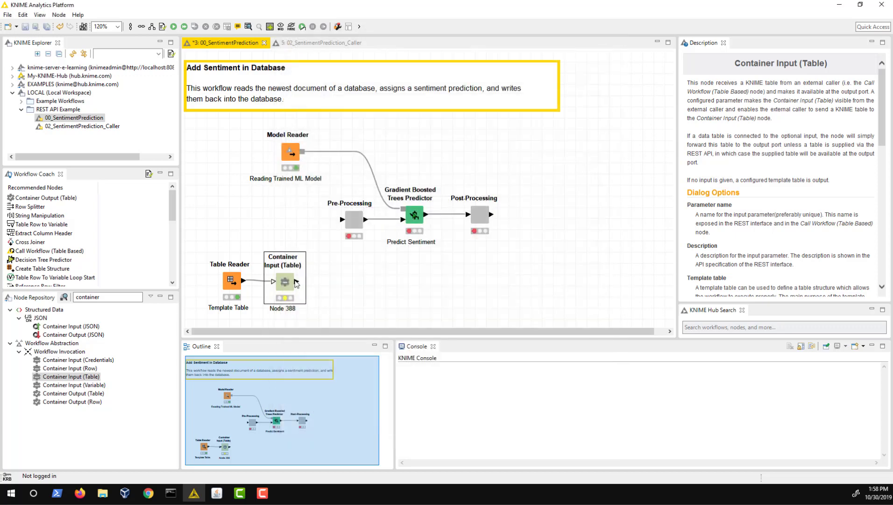
Connect Container Input (Table) to Pre-Processing and execute the workflow up to Post-Processing.
left_click_drag(296, 281, 344, 219)
right_click(475, 217)
left_click(488, 230)
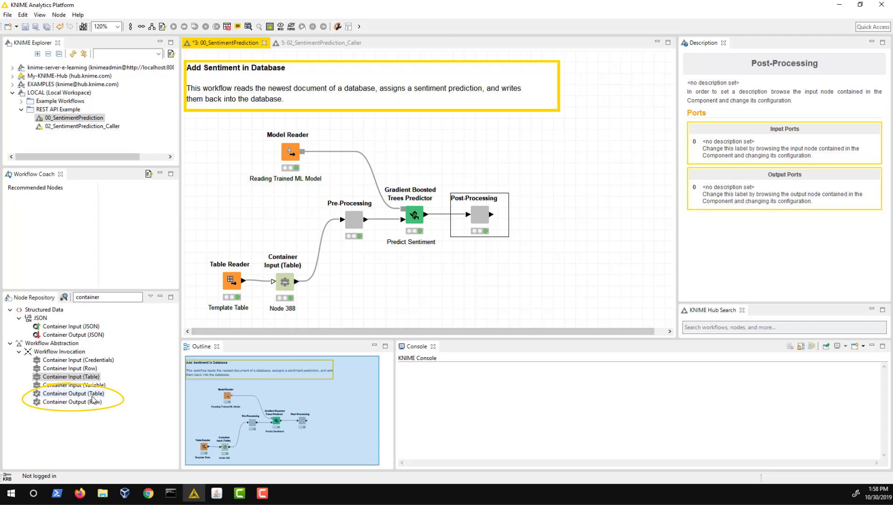
Add a Container Output (Table) node after Post-Processing and execute it.
left_click_drag(93, 394, 584, 286)
left_click_drag(491, 213, 587, 290)
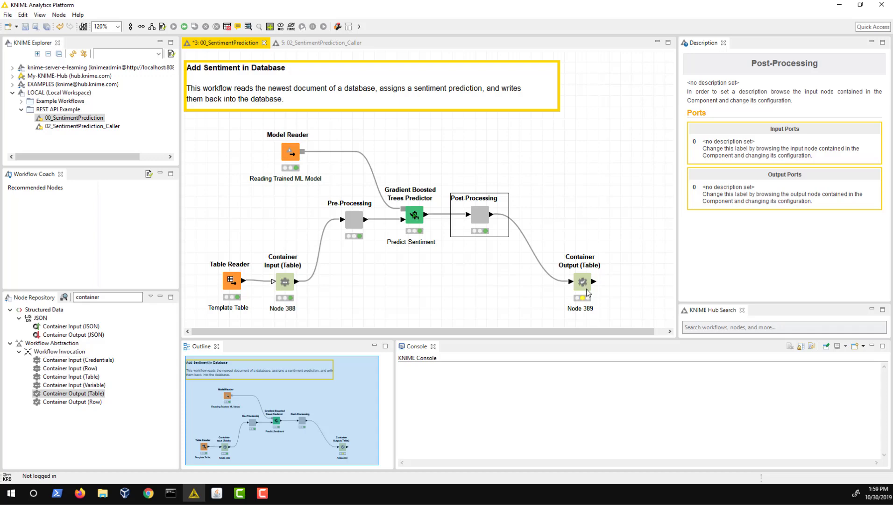
right_click(587, 291)
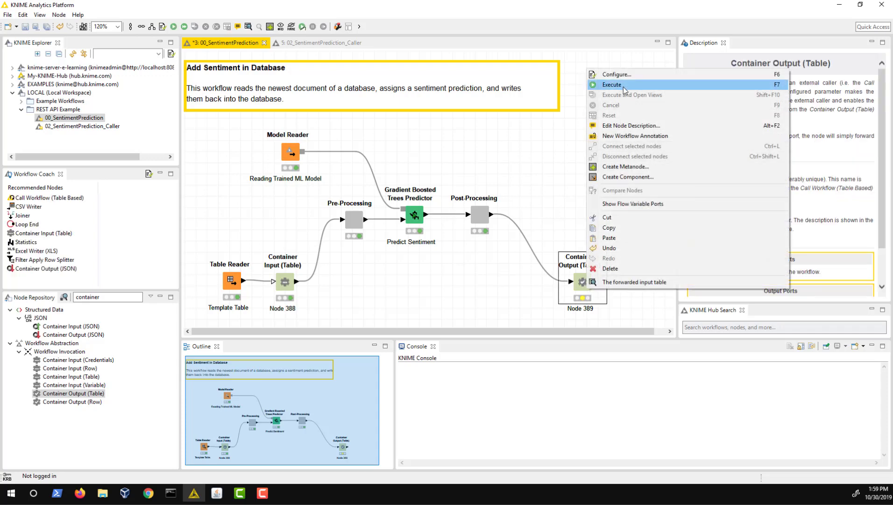
left_click(608, 85)
Save 00_SentimentPrediction and deploy it to the server's Users/knime folder with Reset Workflow(s) ticked.
key("ctrl+s")
right_click(100, 120)
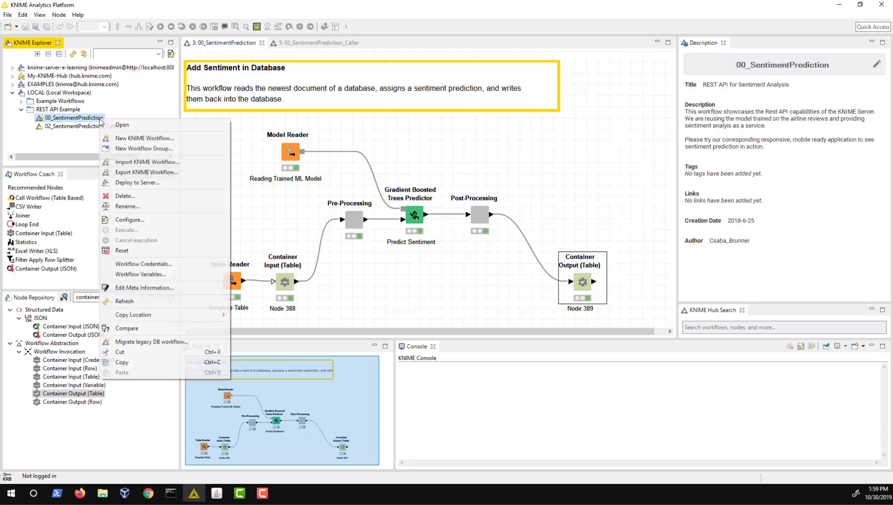
left_click(144, 183)
left_click(386, 109)
left_click(342, 317)
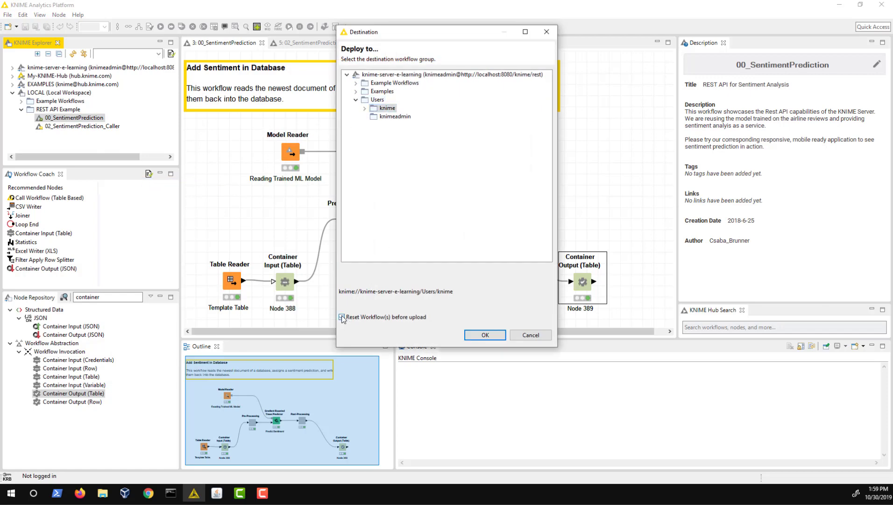
left_click(485, 335)
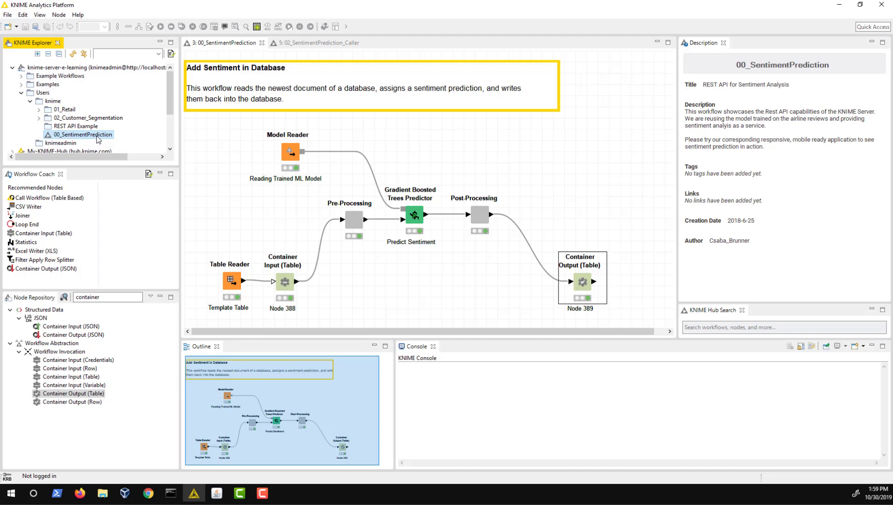
right_click(97, 138)
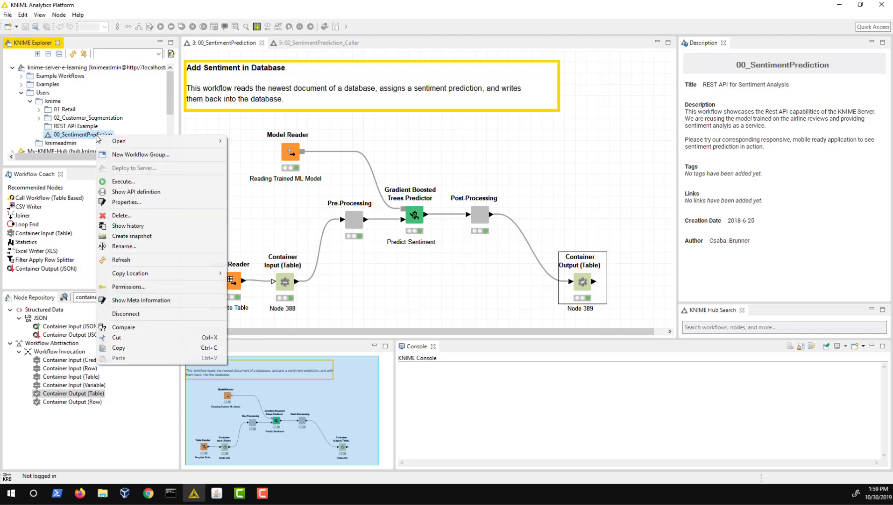
Show the 00_SentimentPrediction API definition in Swagger and expand the POST execution request body.
left_click(157, 195)
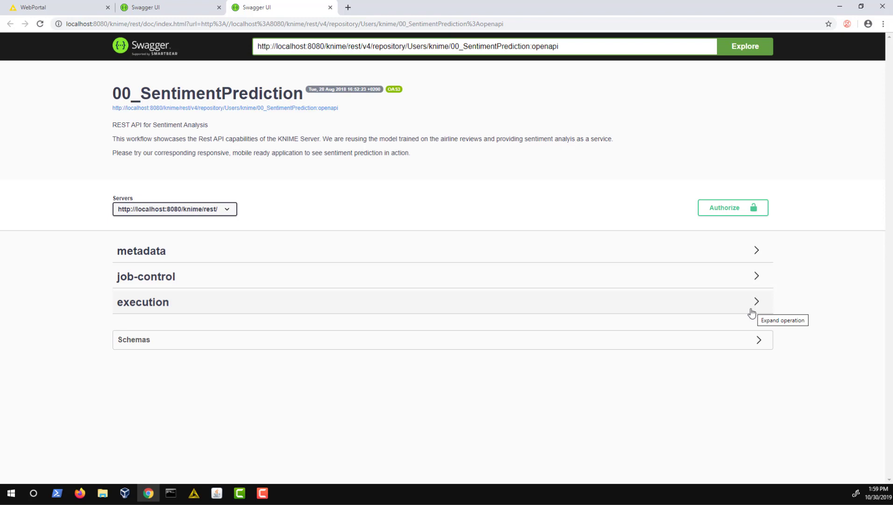
left_click(754, 306)
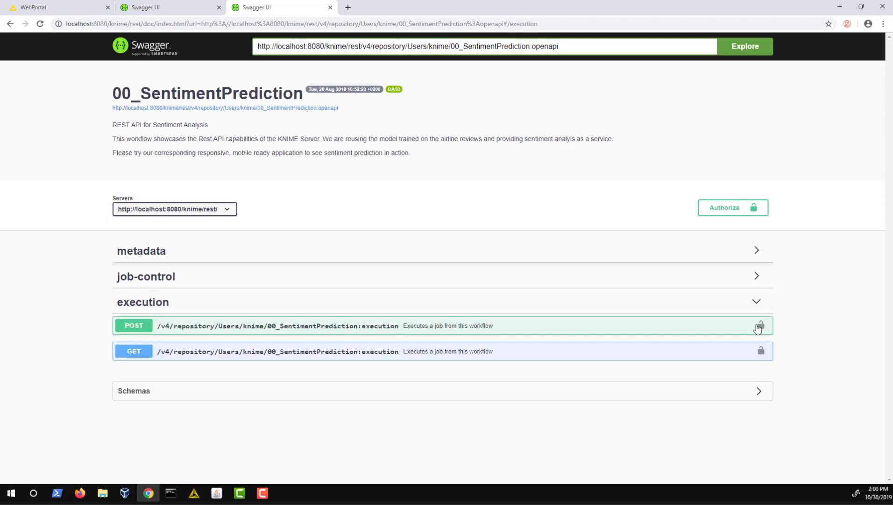
left_click(670, 329)
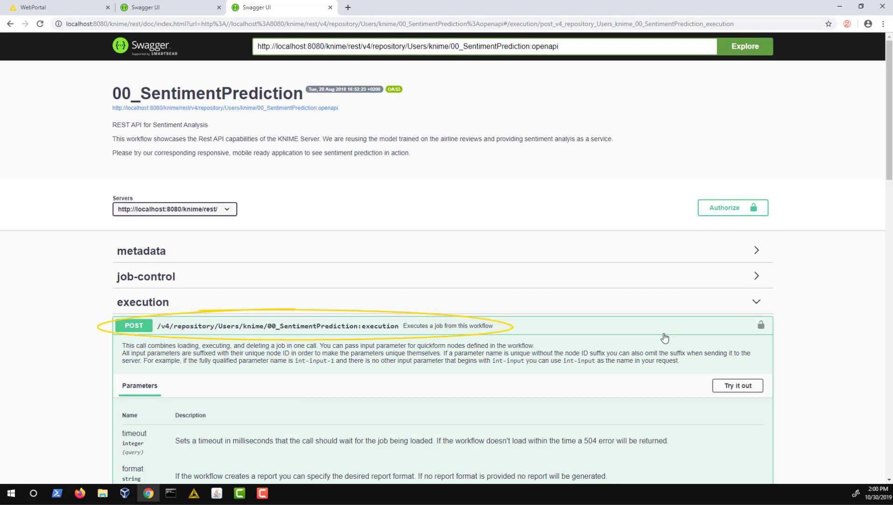
scroll(821, 414, "down", 4)
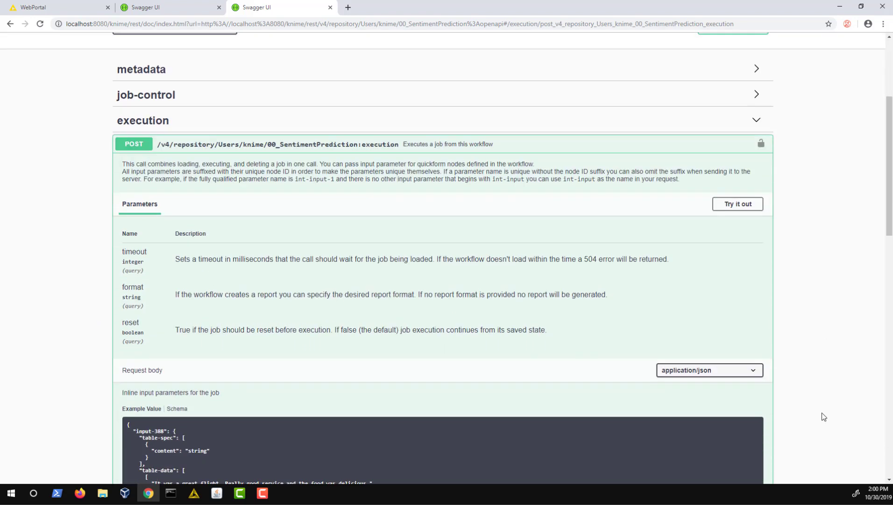
scroll(824, 416, "down", 2)
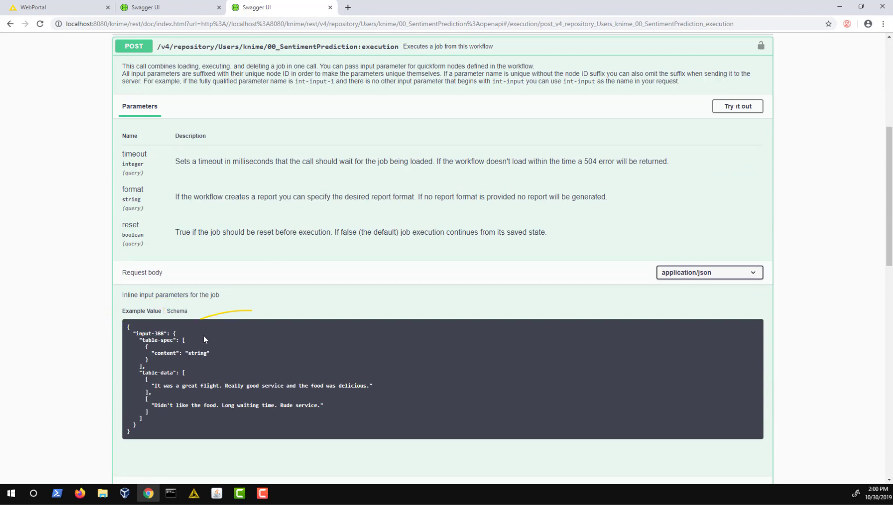
left_click(176, 311)
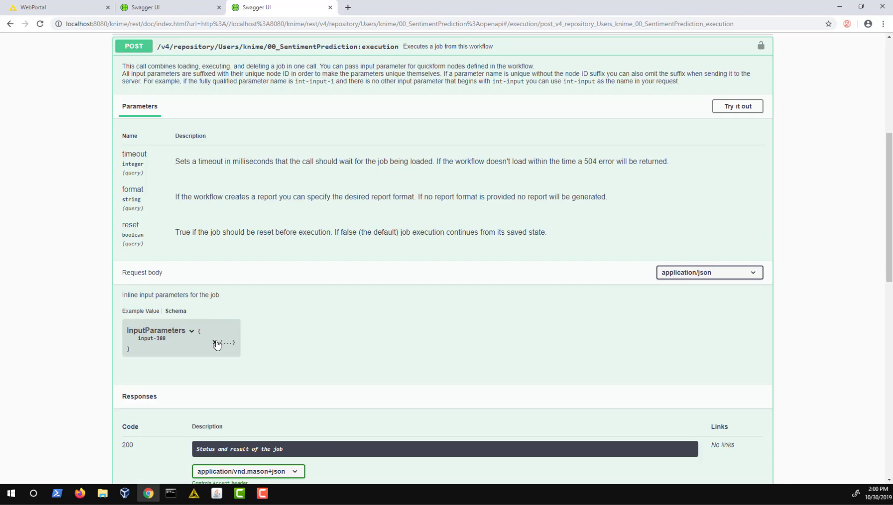
left_click(214, 343)
left_click(295, 353)
left_click(295, 363)
left_click(310, 352)
left_click(316, 384)
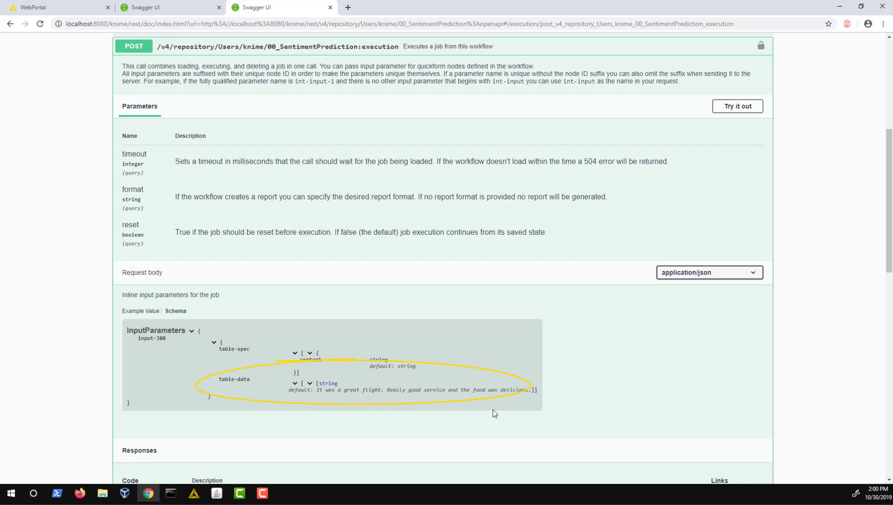
scroll(585, 401, "down", 4)
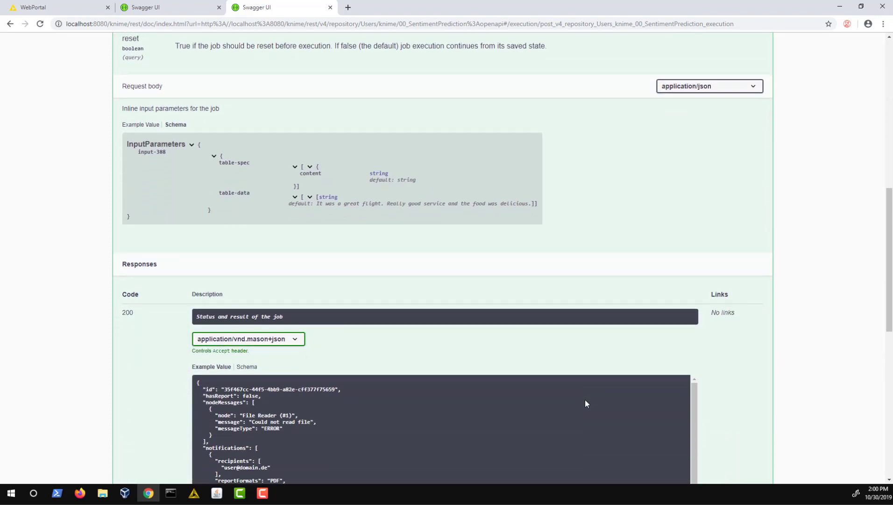
scroll(586, 401, "up", 5)
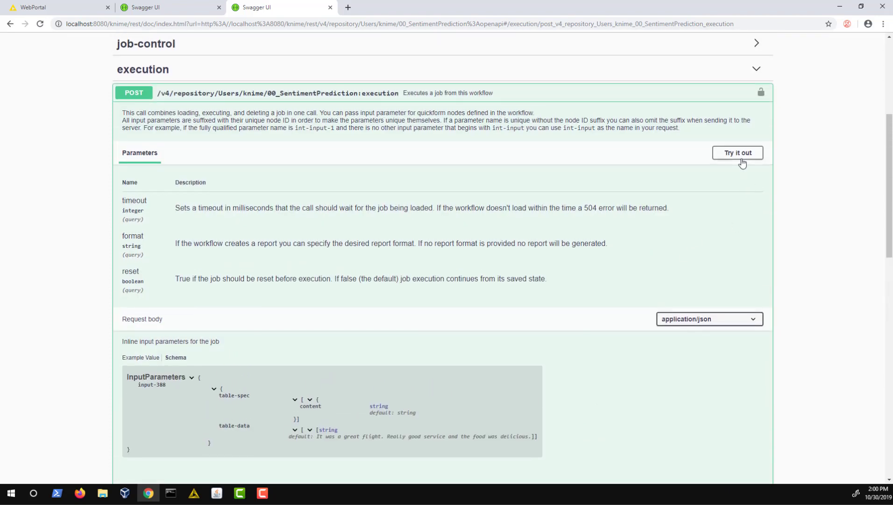
Execute the POST call with the sample review body and read the positive/negative predictions in the 200 response.
left_click(742, 157)
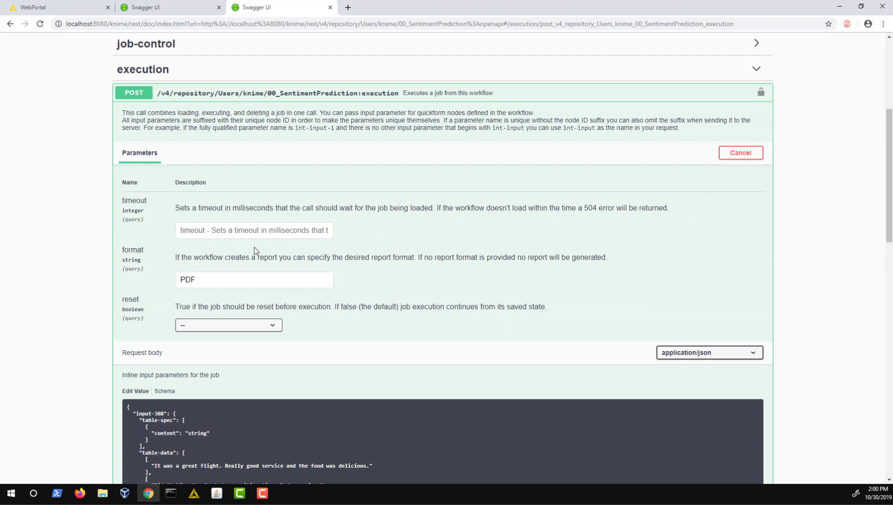
scroll(319, 320, "down", 4)
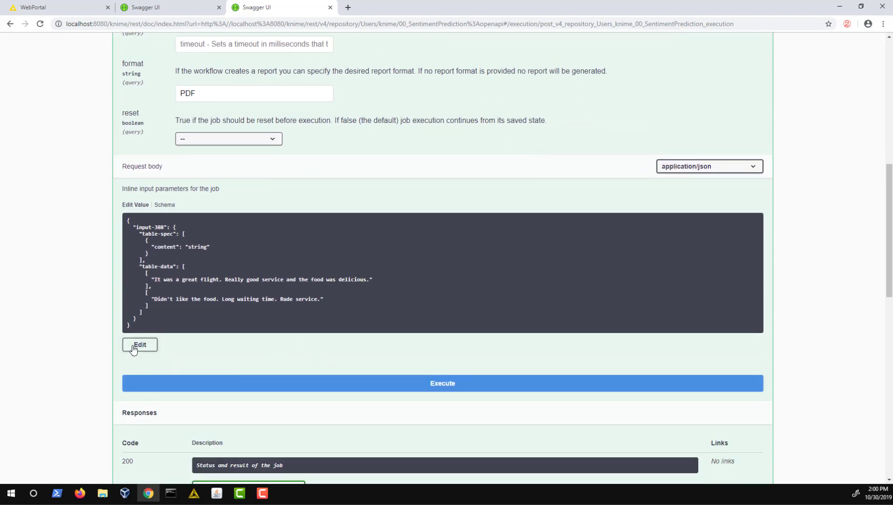
left_click(133, 346)
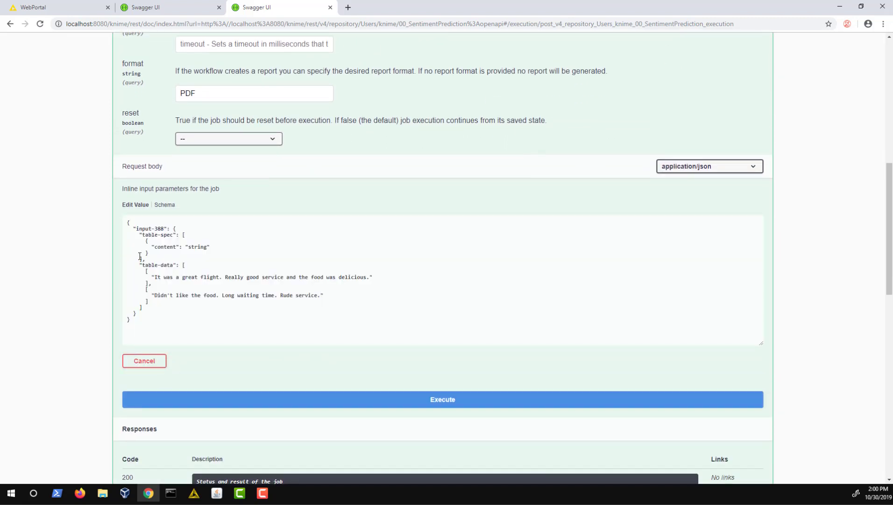
left_click(430, 400)
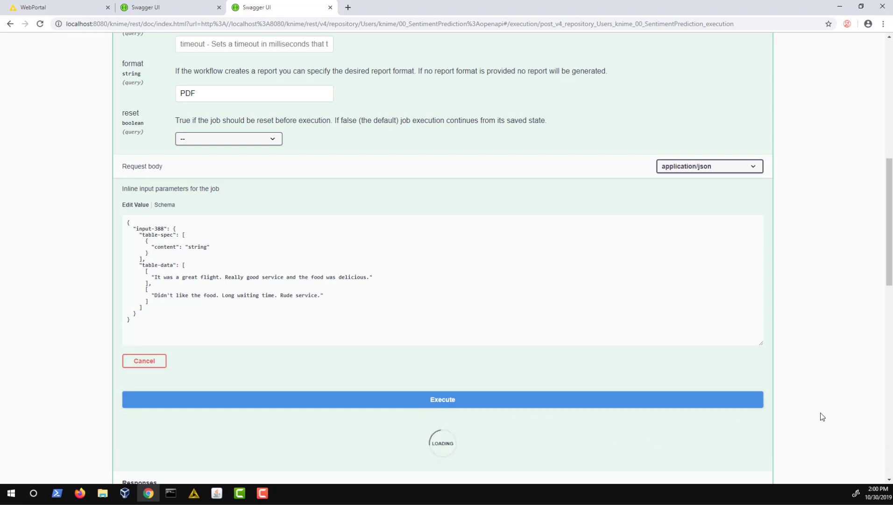
scroll(820, 416, "down", 3)
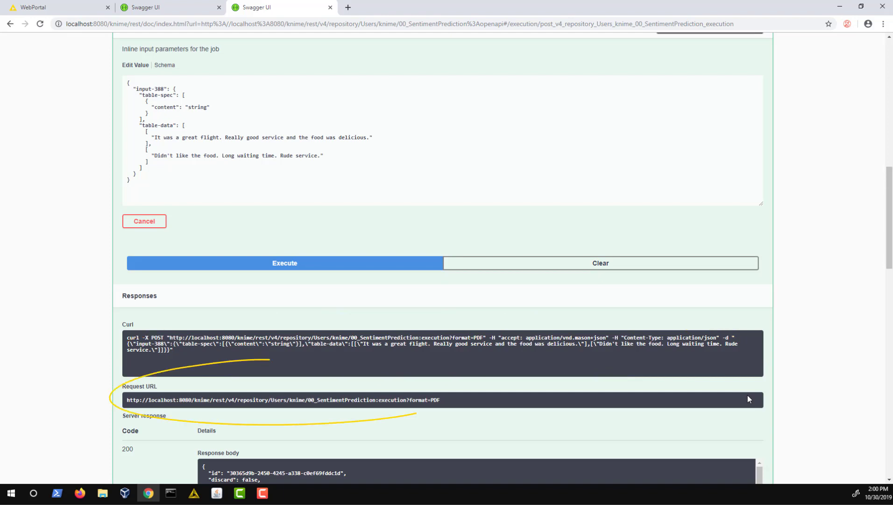
scroll(760, 413, "down", 3)
scroll(762, 414, "down", 4)
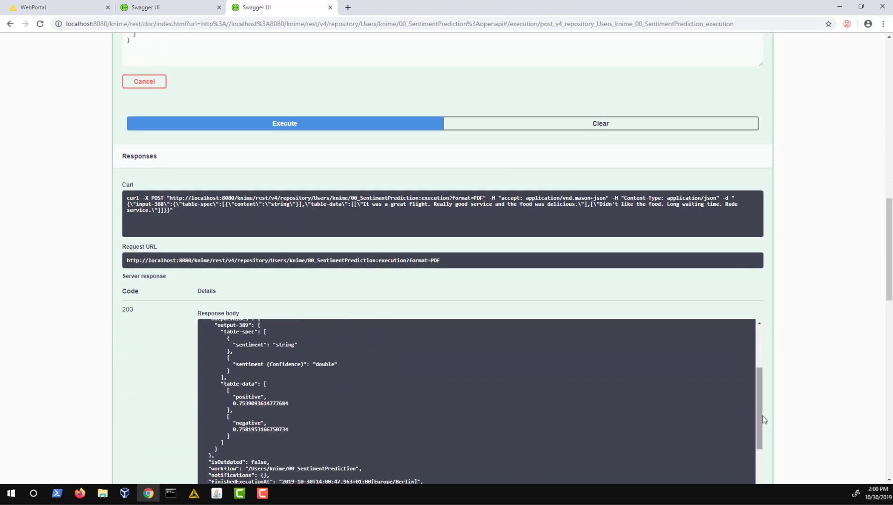
scroll(814, 415, "down", 2)
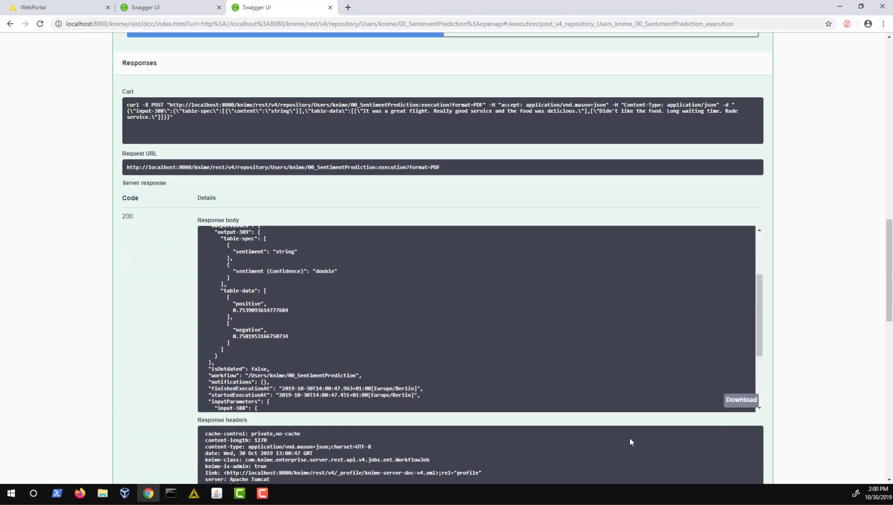
Return to KNIME and bring up the 02_SentimentPrediction_Caller workflow.
left_click(194, 493)
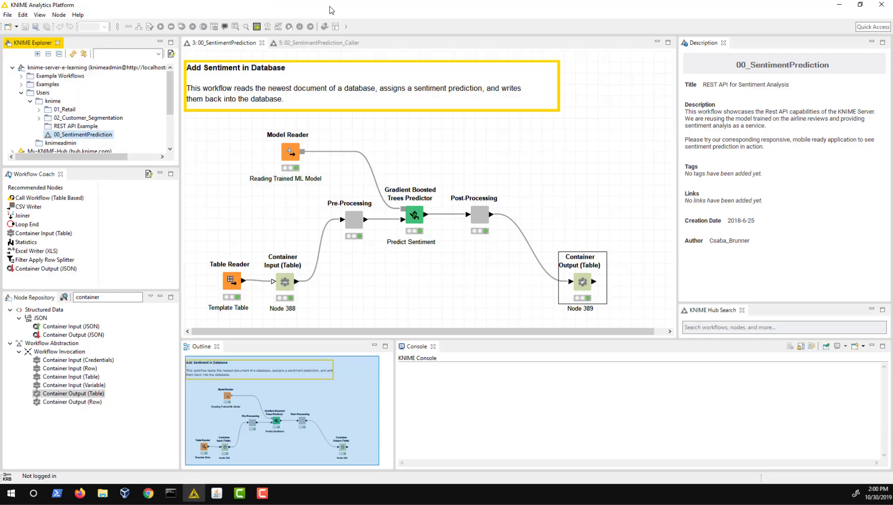
left_click(332, 43)
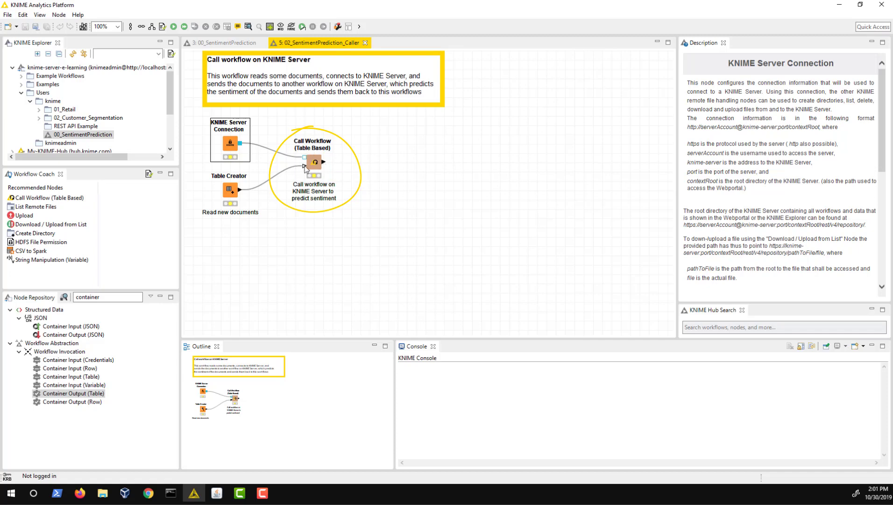
double_click(246, 164)
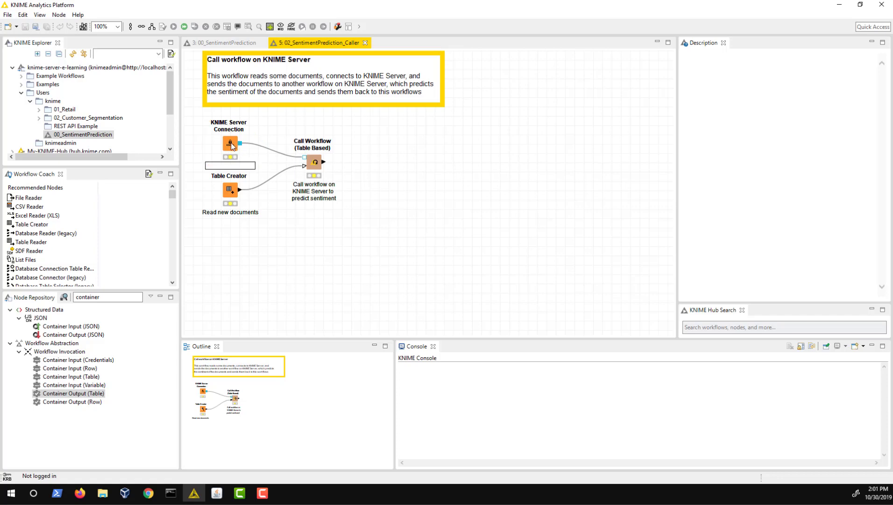
double_click(230, 144)
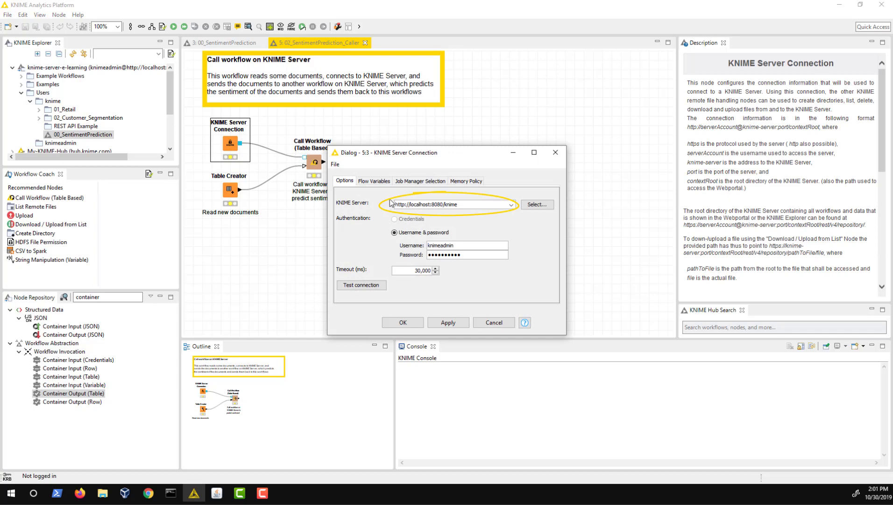
left_click(537, 204)
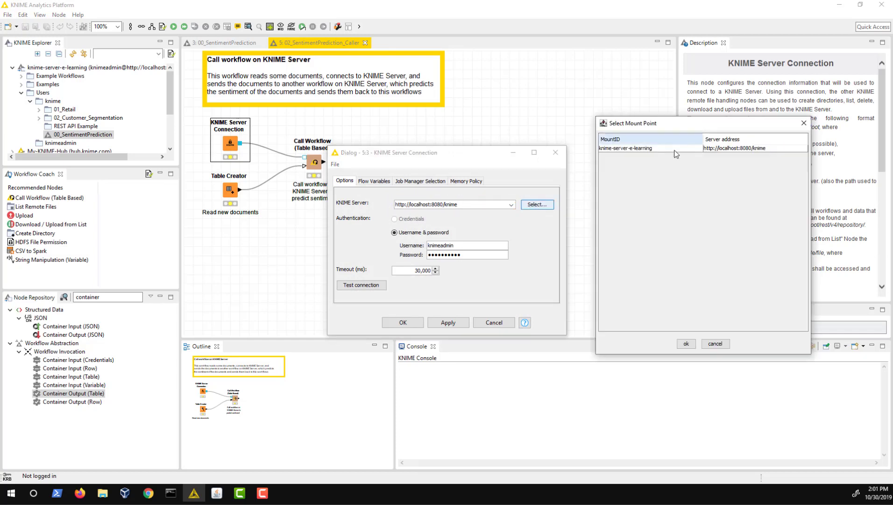
left_click(713, 344)
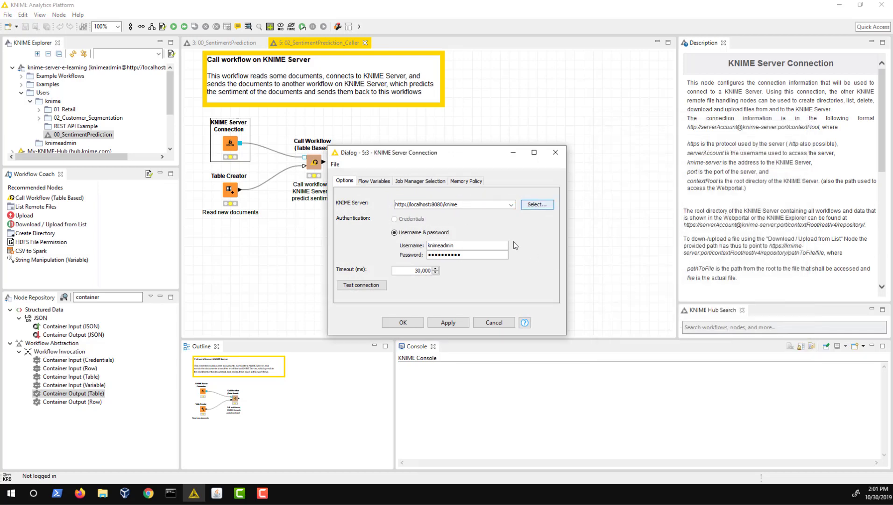
left_click(416, 322)
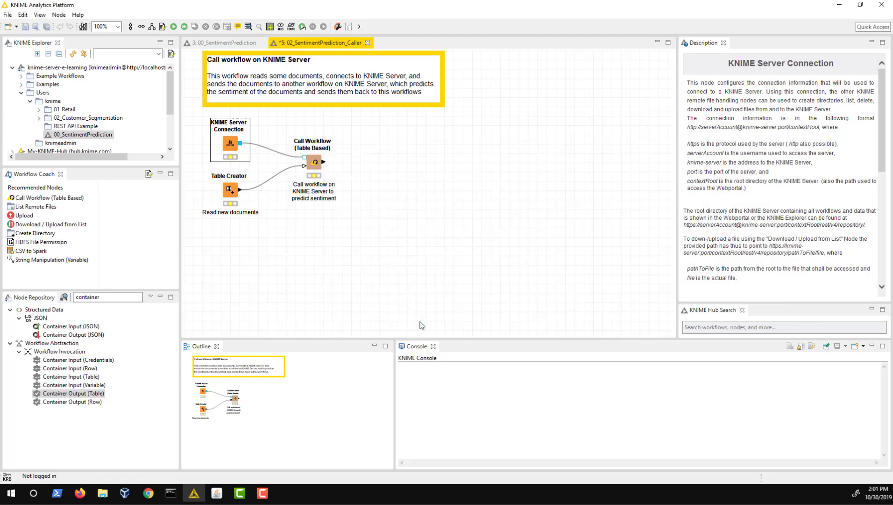
Point Call Workflow (Table Based) at /Users/knime/00_SentimentPrediction, check its input/output mappings, and execute it.
double_click(315, 163)
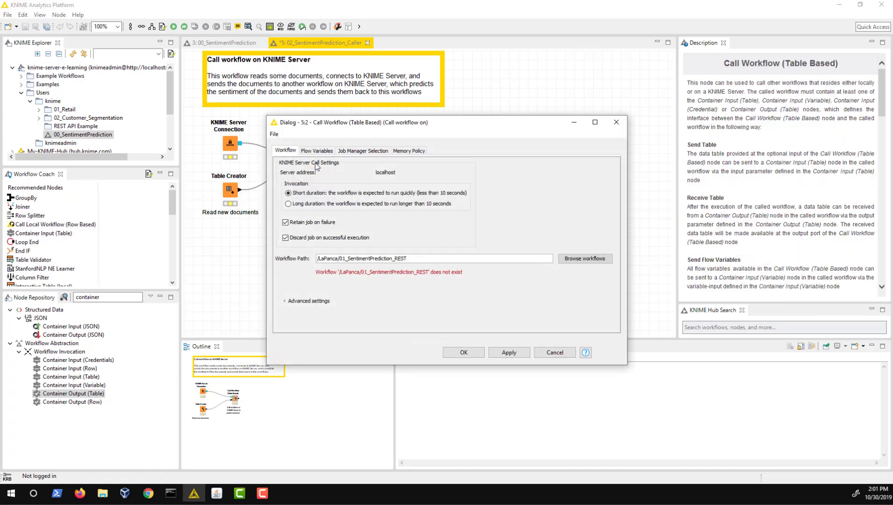
left_click(579, 261)
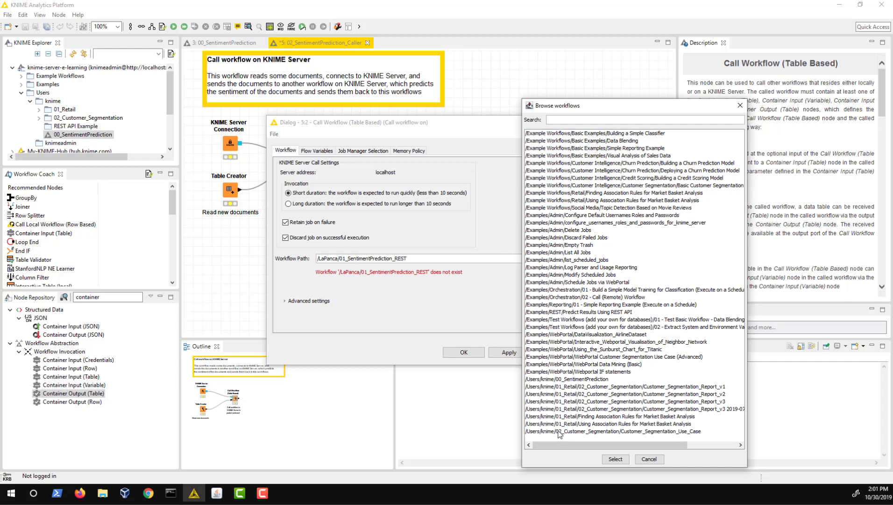
left_click(568, 379)
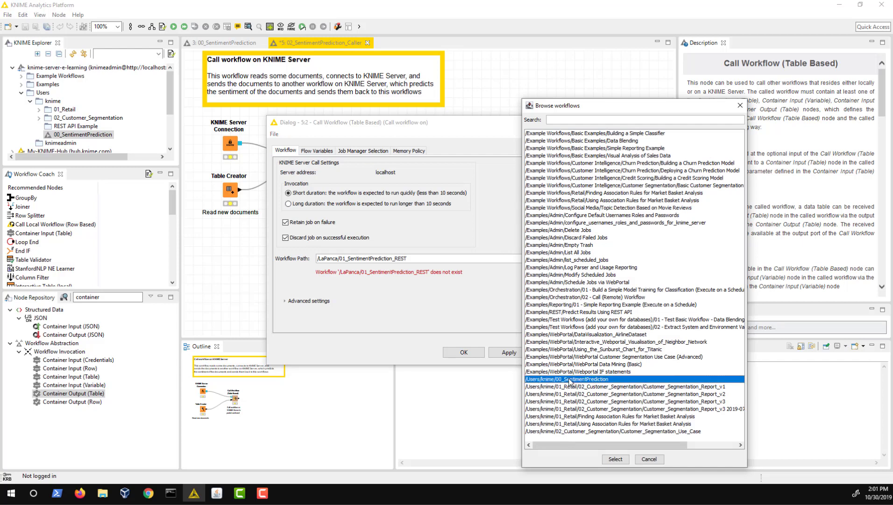
left_click(607, 460)
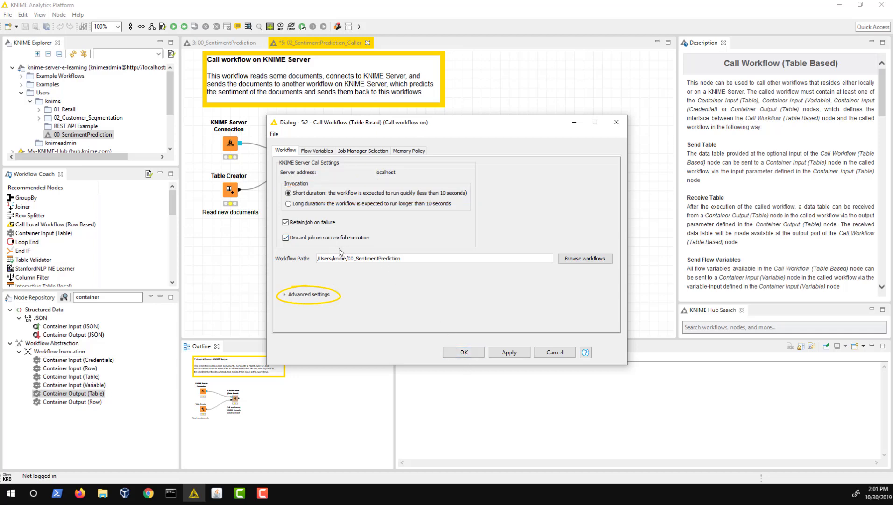
left_click(288, 294)
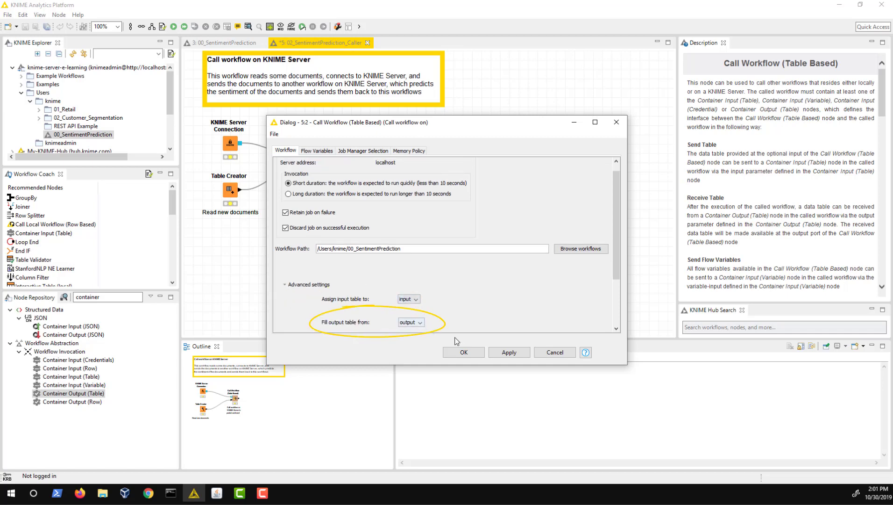
left_click(475, 356)
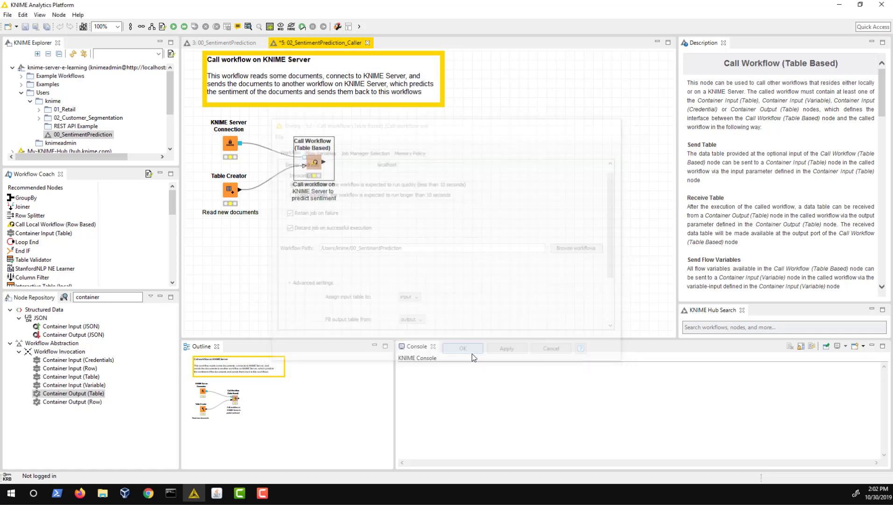
right_click(314, 163)
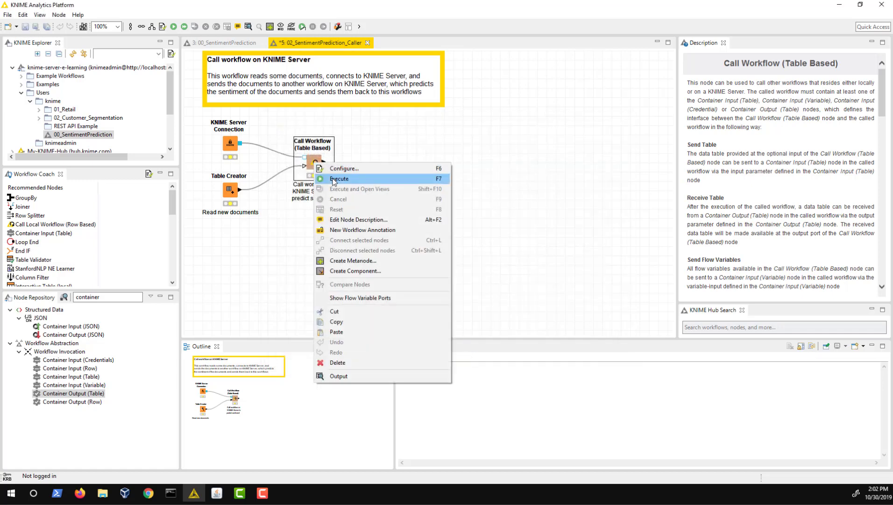
left_click(334, 180)
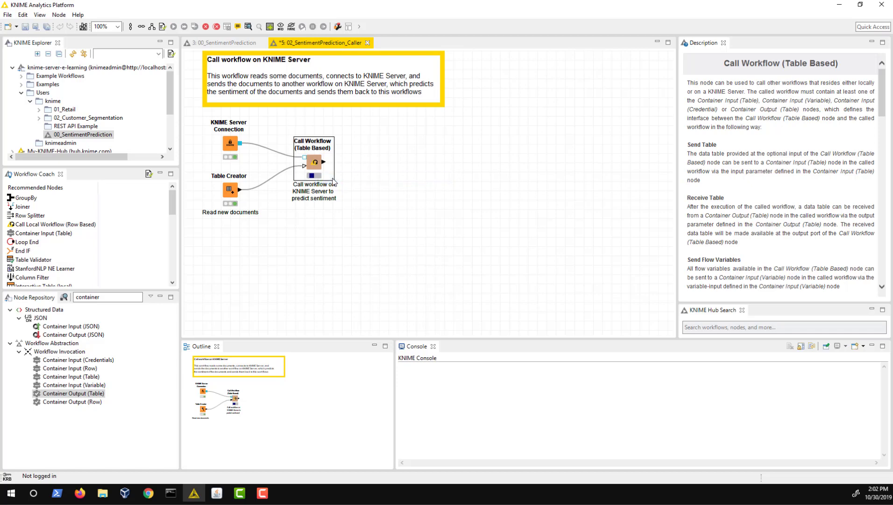